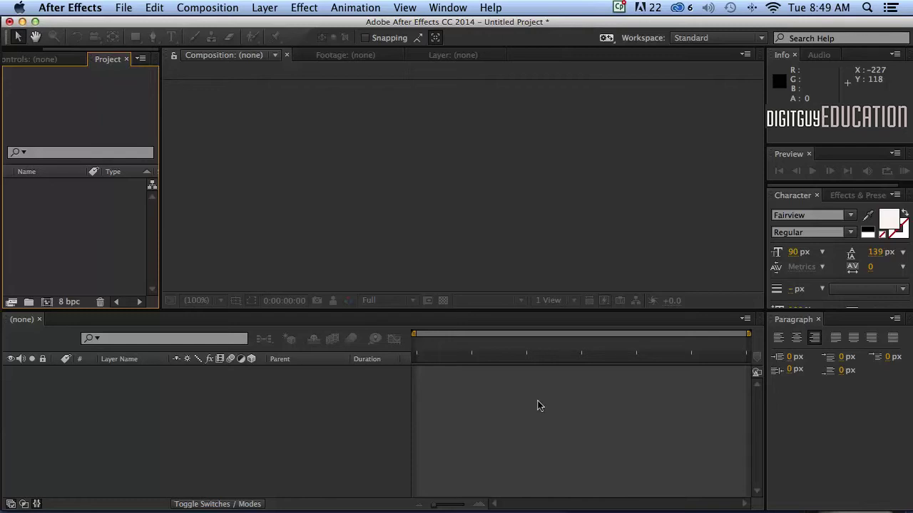
Switch to Illustrator to examine the layered Digitguy.ai logo artwork.
left_click(540, 405)
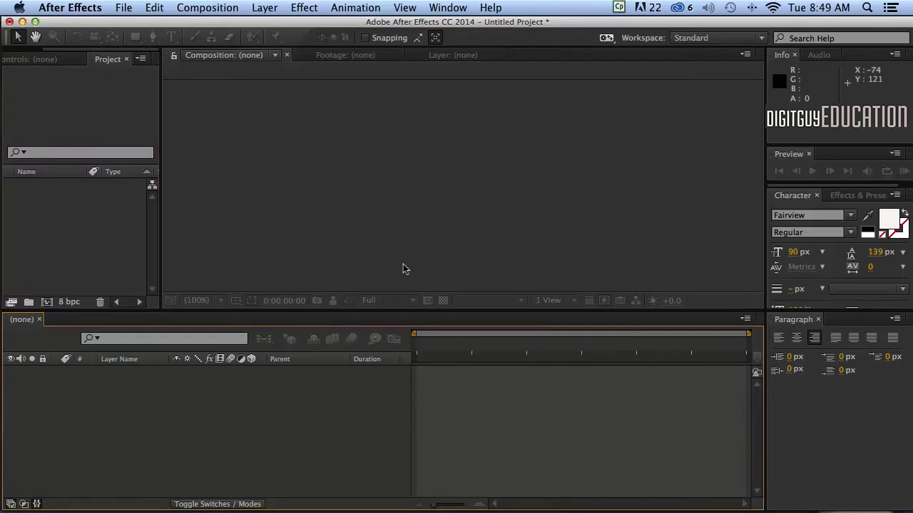
key("super+Tab")
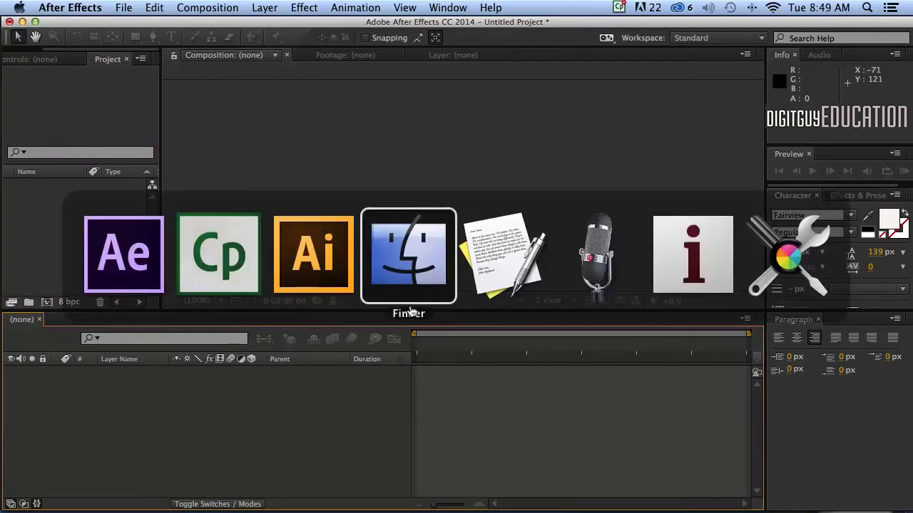
left_click(330, 255)
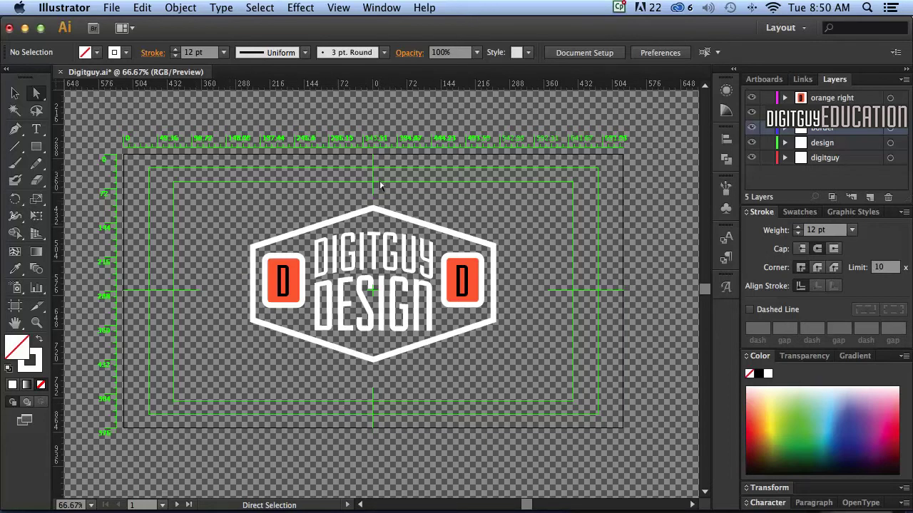
Hide the transparency grid behind the logo artwork and show it again.
left_click(336, 8)
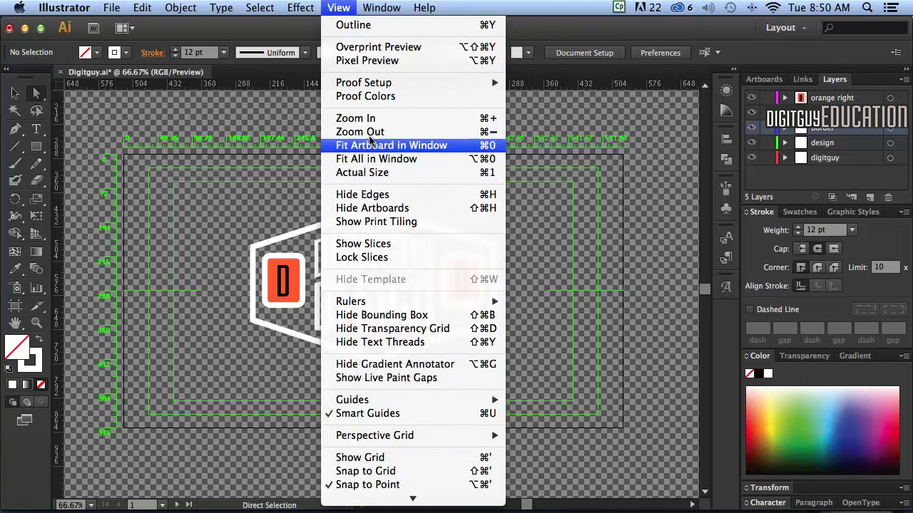
left_click(382, 328)
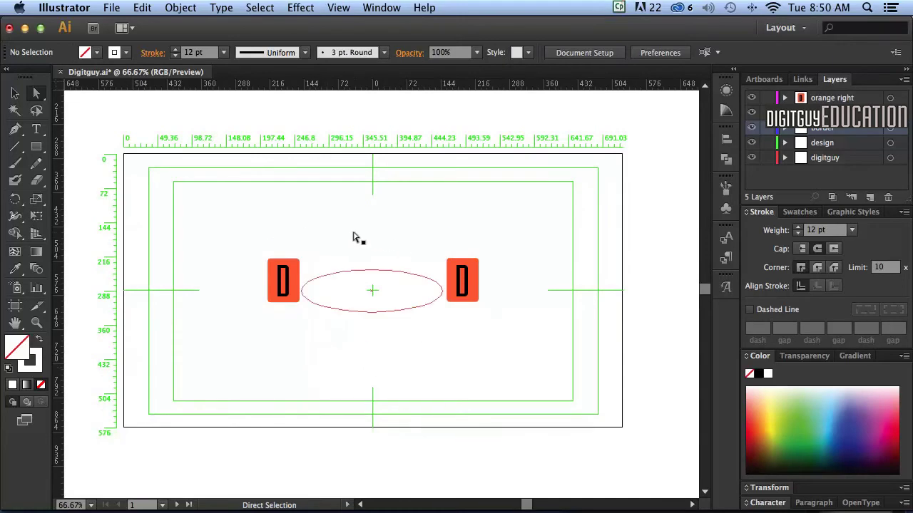
left_click(335, 8)
left_click(396, 329)
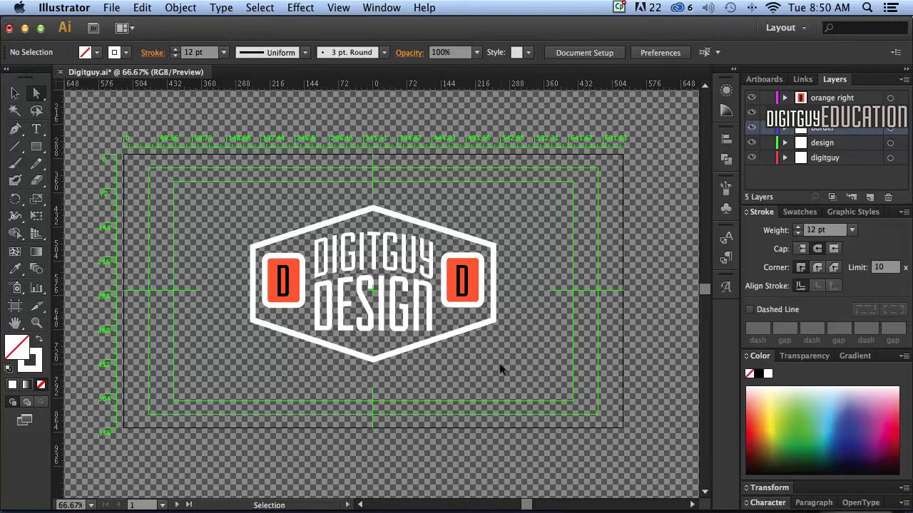
Switch back to After Effects and import Digitguy.ai as Composition - Retain Layer Sizes.
key("super+Tab")
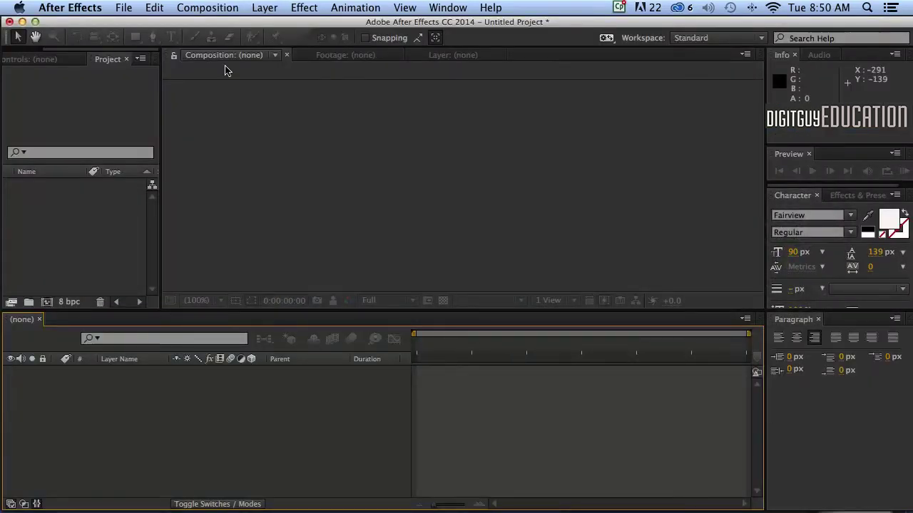
left_click(118, 7)
mouse_move(182, 177)
left_click(314, 177)
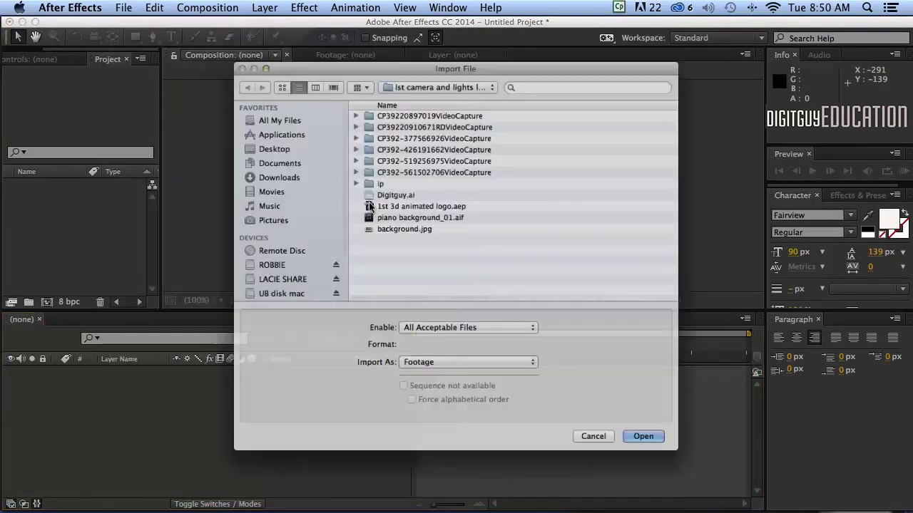
left_click(376, 183)
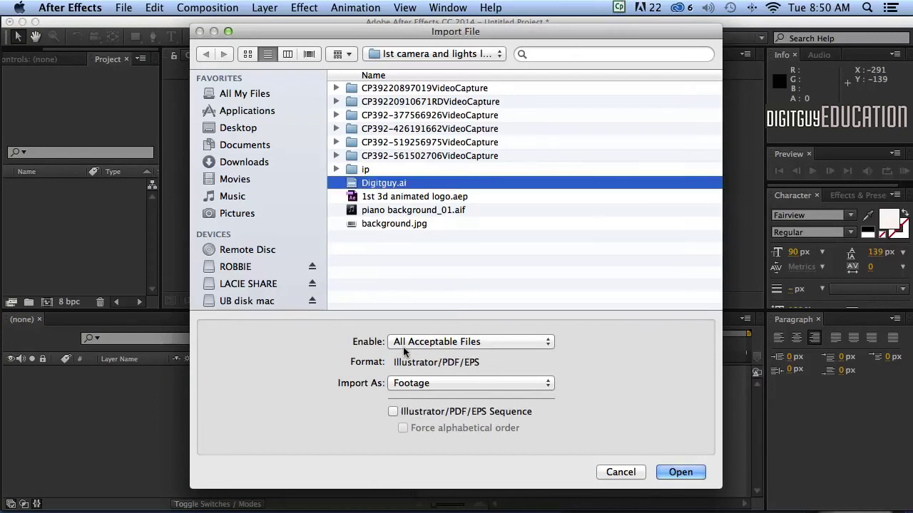
left_click(462, 383)
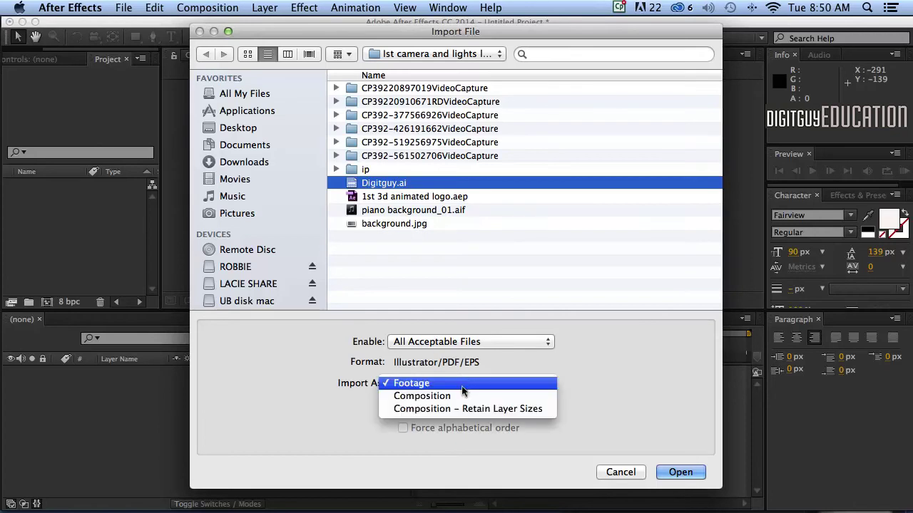
left_click(465, 409)
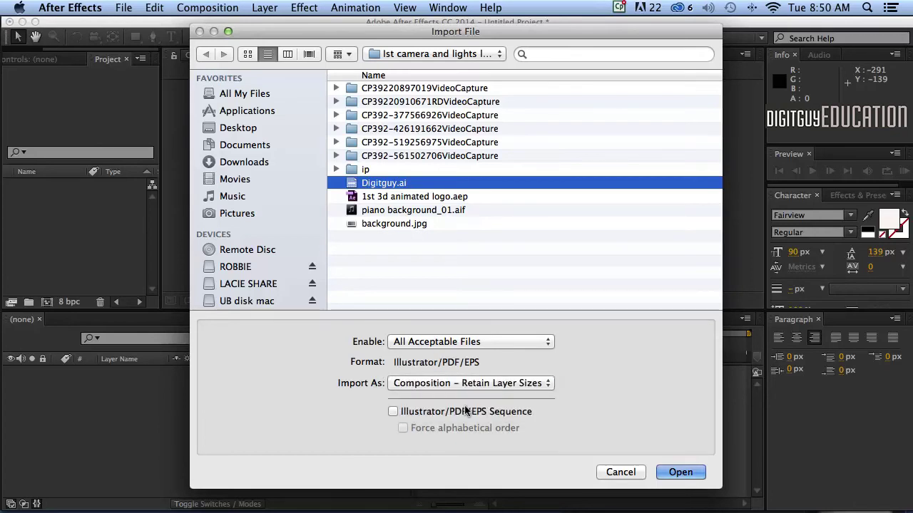
left_click(676, 474)
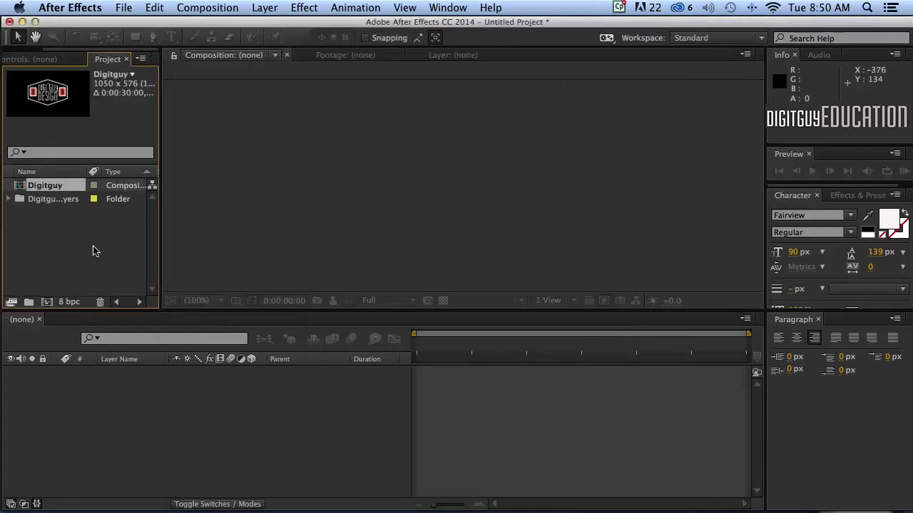
Open the imported Digitguy composition in a single view and enlarge its viewing area.
left_click(9, 199)
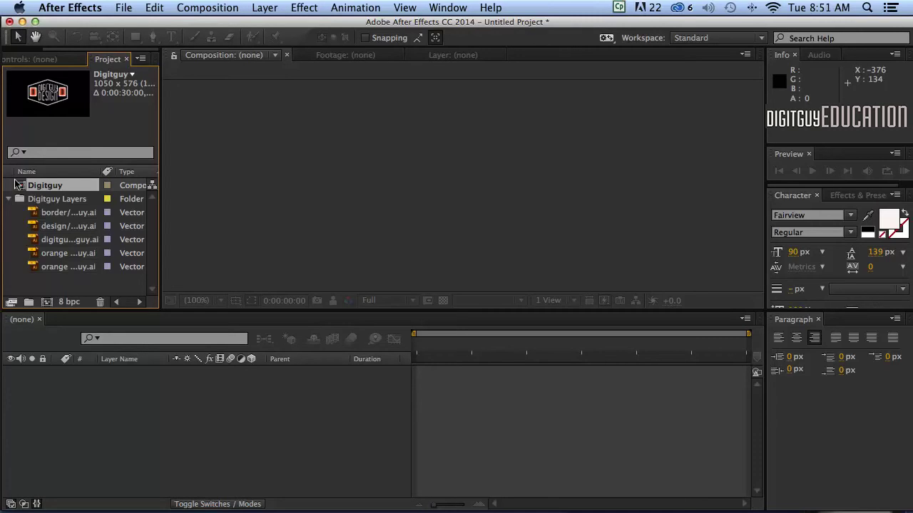
double_click(18, 184)
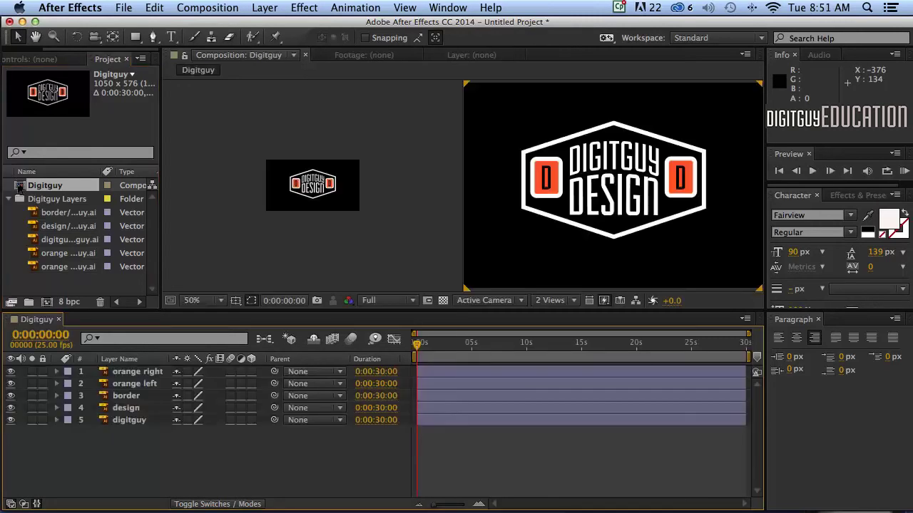
left_click(551, 300)
left_click(558, 311)
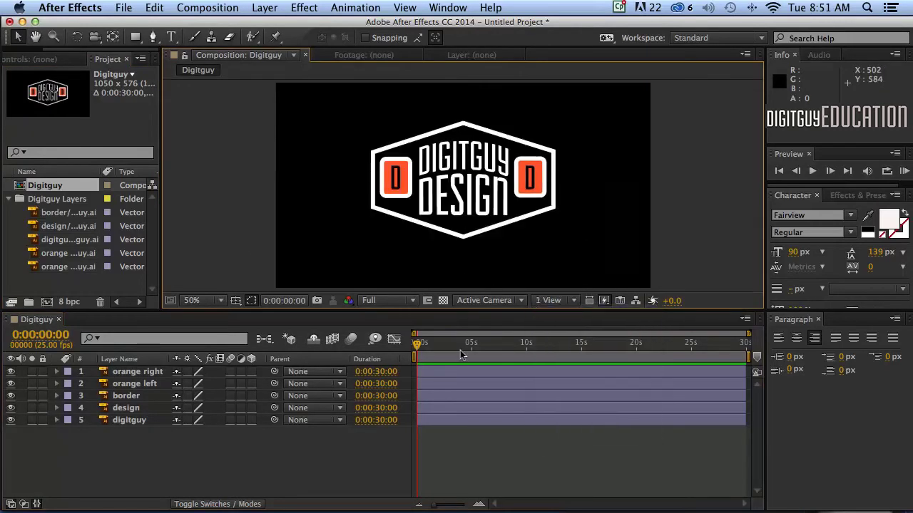
left_click_drag(447, 307, 447, 333)
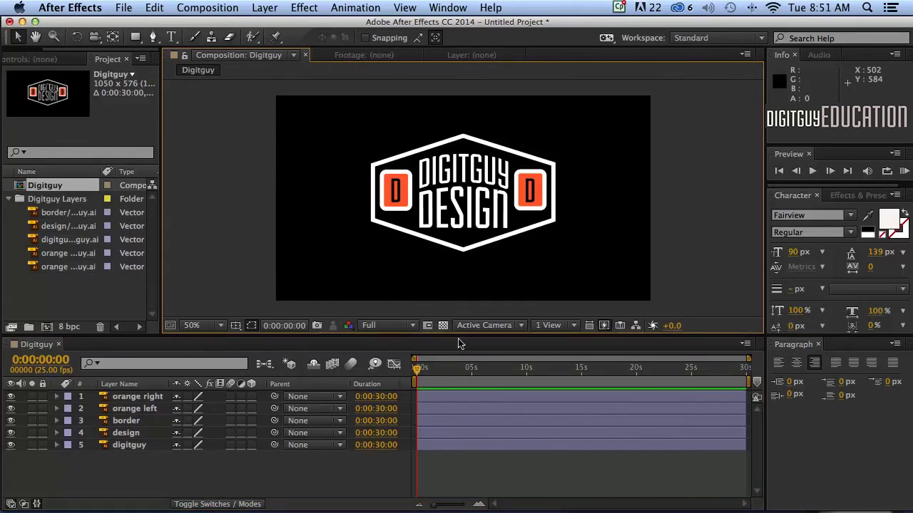
mouse_move(417, 369)
left_mouse_down()
mouse_move(470, 369)
mouse_move(406, 366)
left_mouse_up()
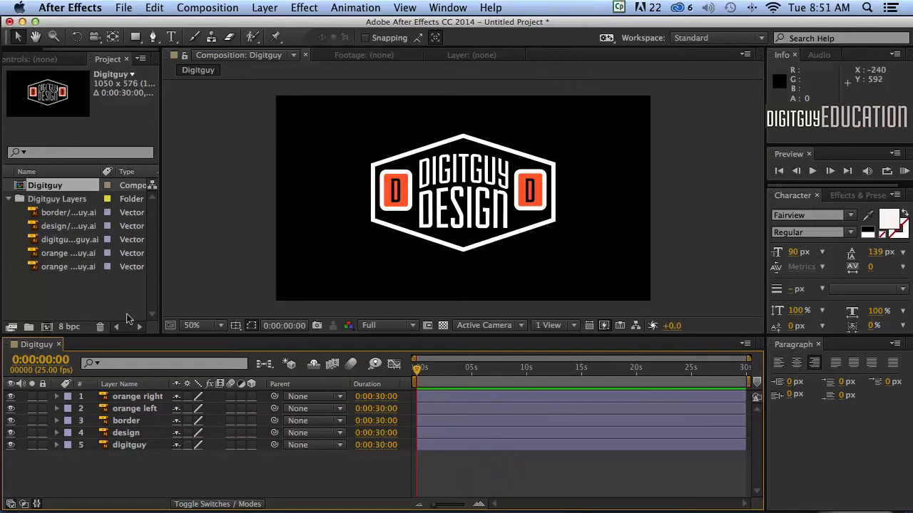
Collapse the Digitguy Layers folder and import background.jpg into the project as footage.
left_click(7, 199)
left_click(80, 239)
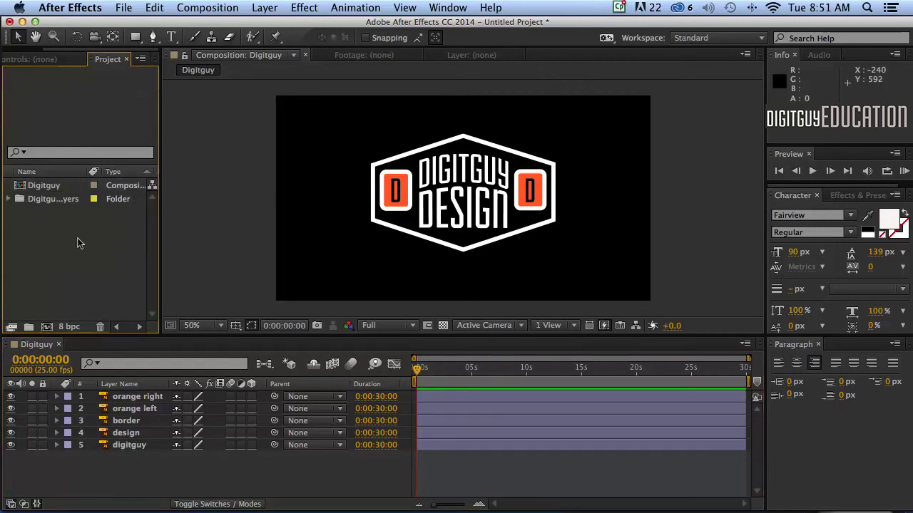
left_click(123, 7)
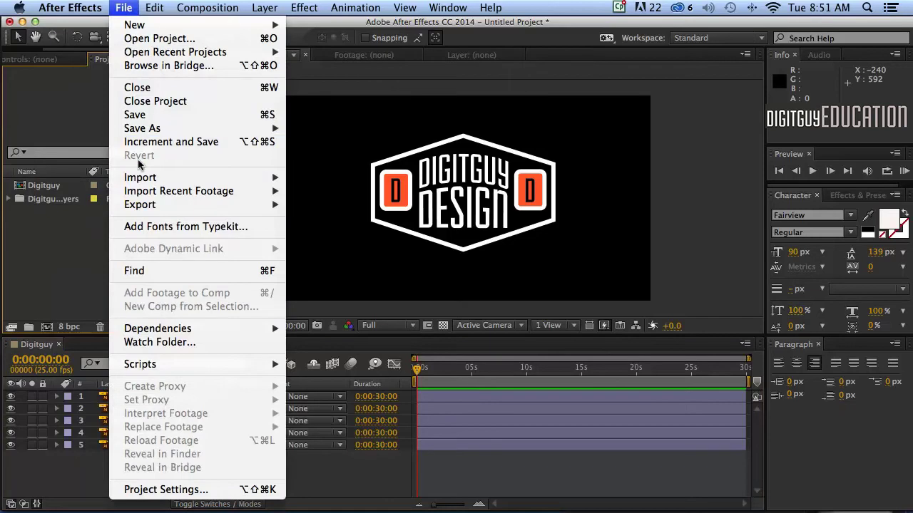
mouse_move(147, 178)
left_click(314, 179)
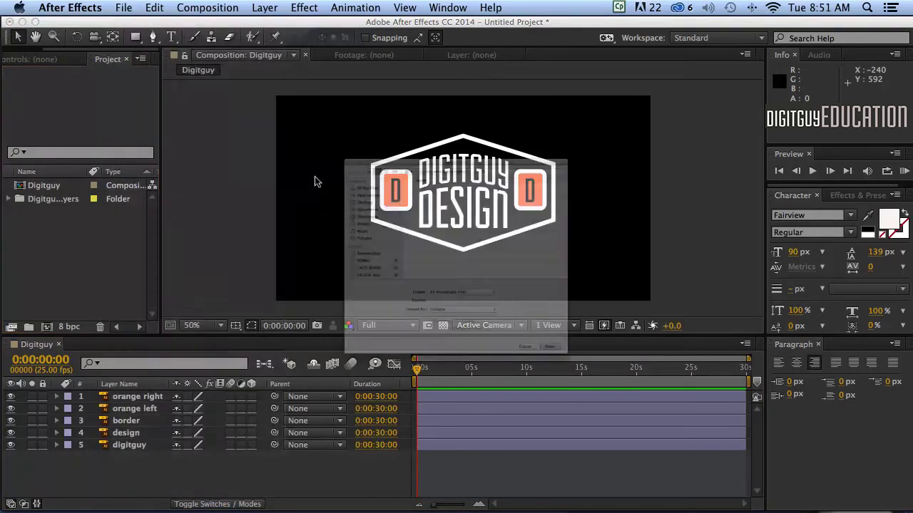
left_click(378, 224)
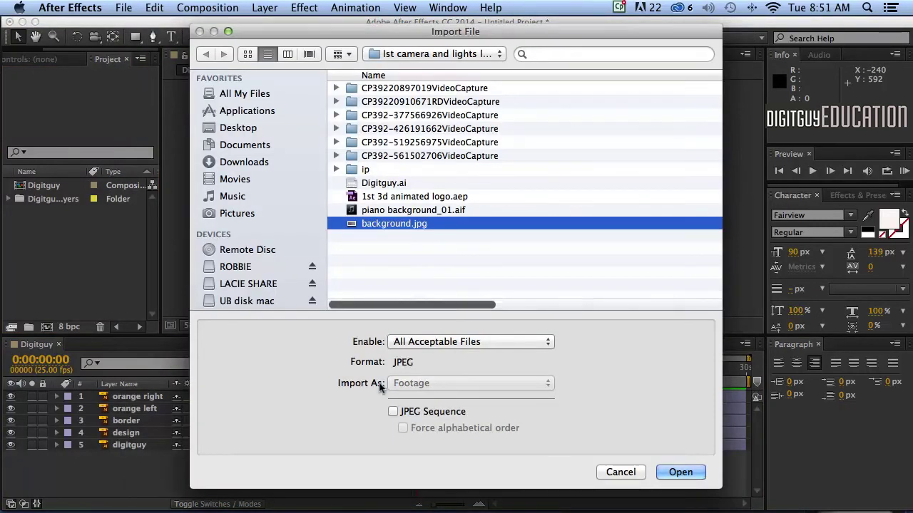
left_click(681, 471)
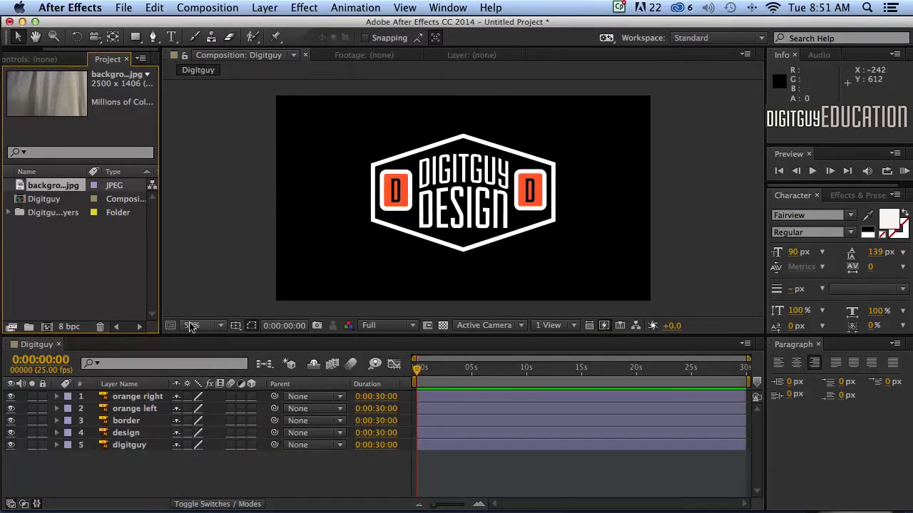
Set the Digitguy composition's duration to 10:00 in its composition settings.
left_click(18, 200)
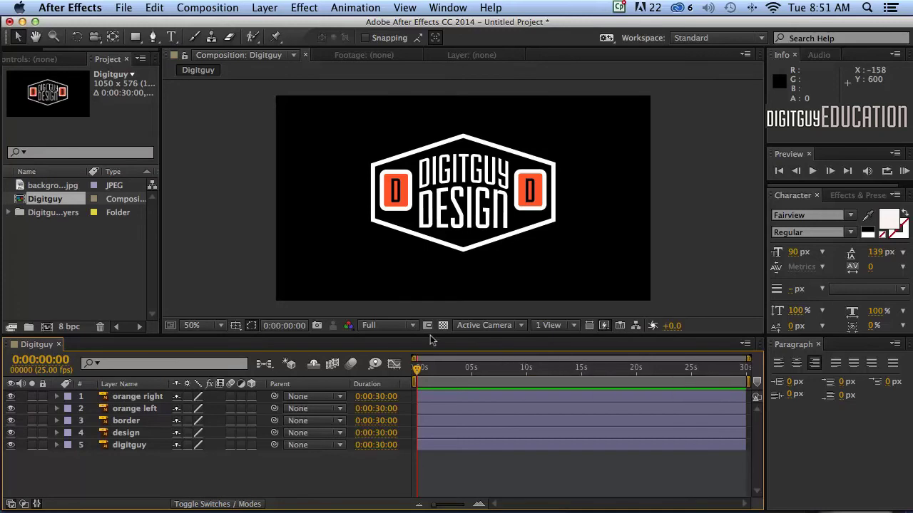
left_click(208, 8)
left_click(214, 46)
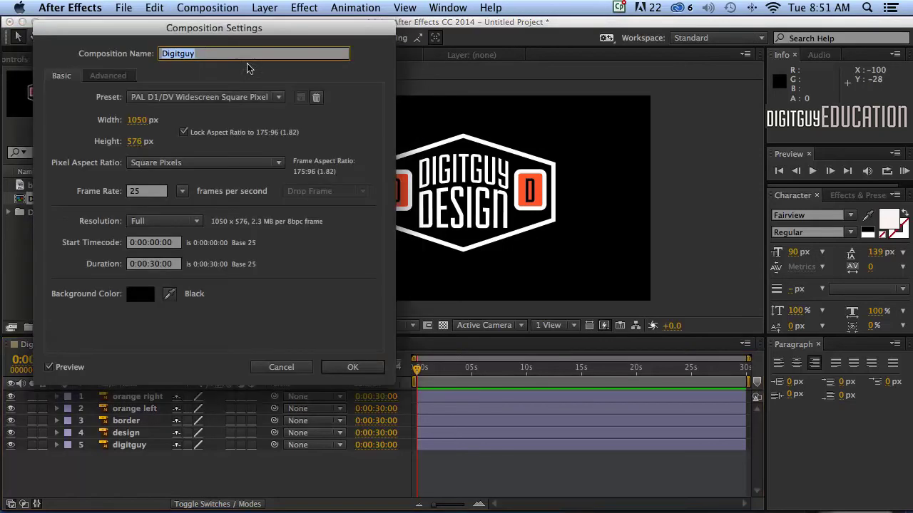
left_click(172, 265)
type("1")
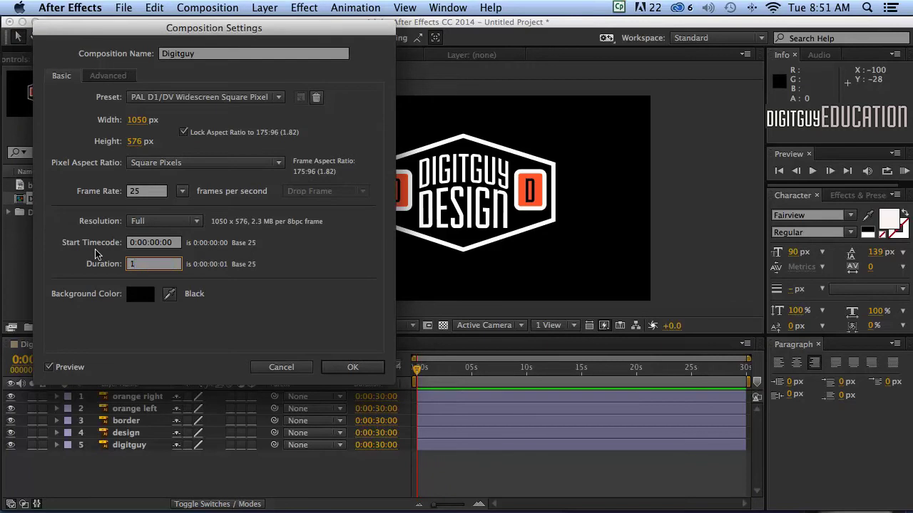
type("0:00")
left_click(343, 368)
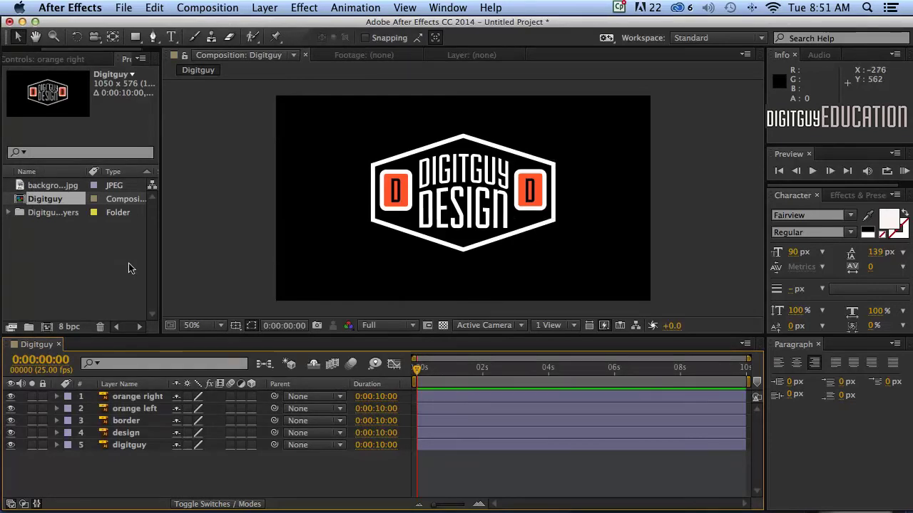
Add background.jpg to the Digitguy timeline as the lowest layer and check how far it extends beyond the frame.
left_click(19, 184)
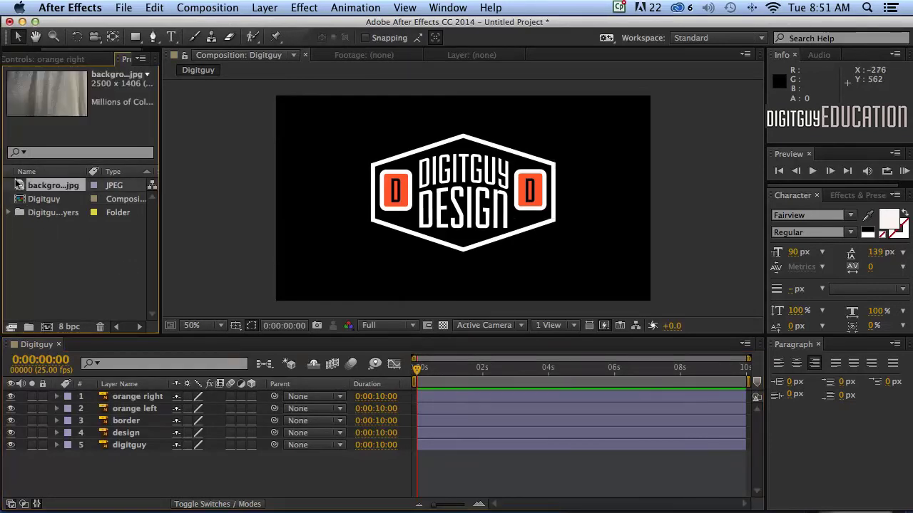
left_click_drag(20, 187, 97, 471)
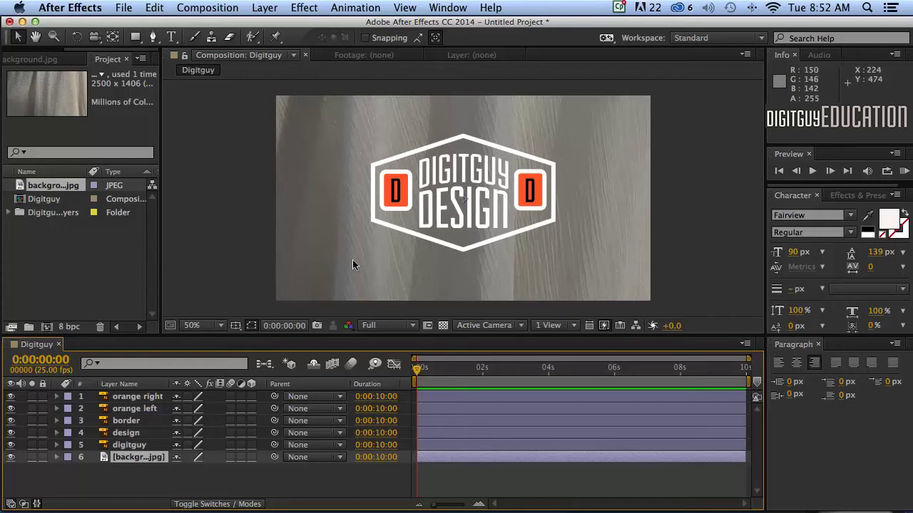
key("comma")
key("comma")
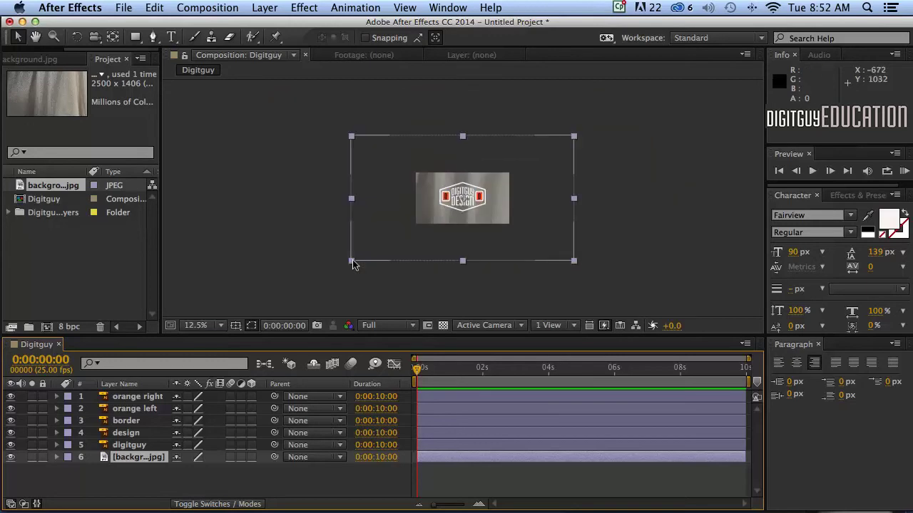
key("period")
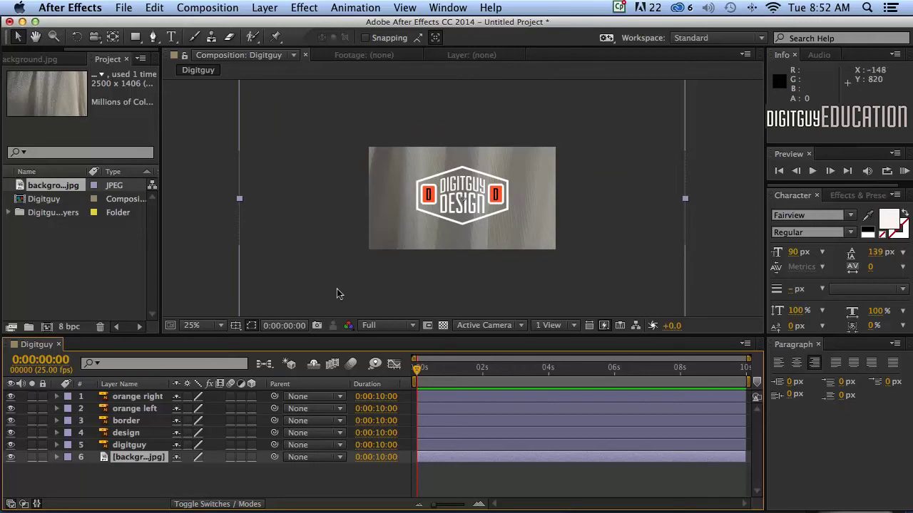
left_click(208, 252)
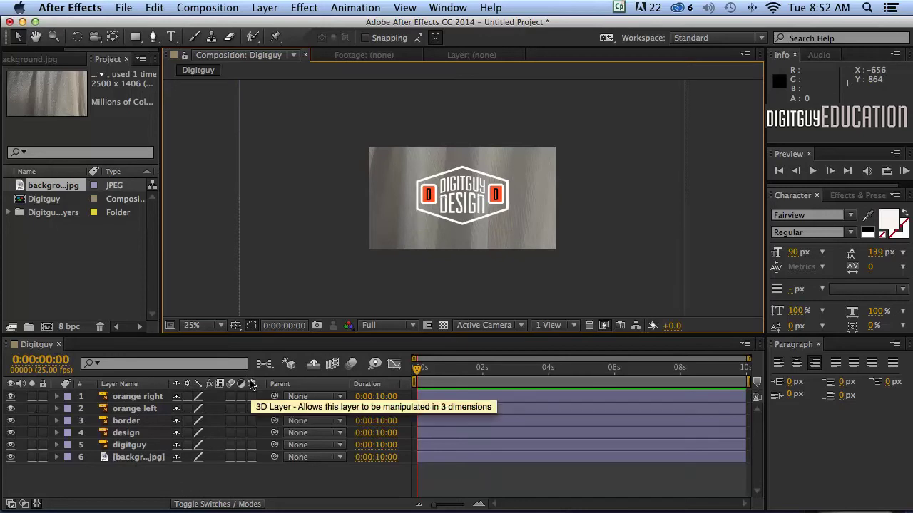
Turn on the 3D Layer switch for all five logo layers and the background layer.
left_click(205, 504)
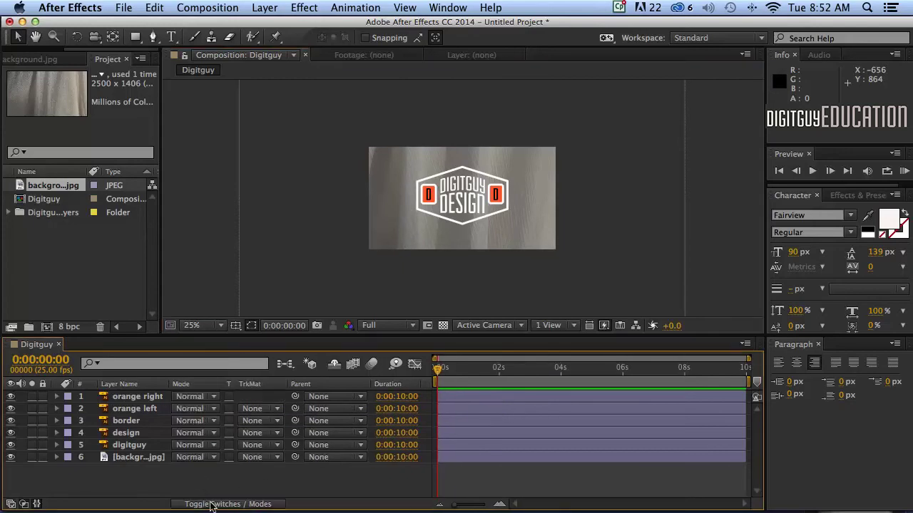
left_click(212, 504)
left_click_drag(251, 397, 249, 463)
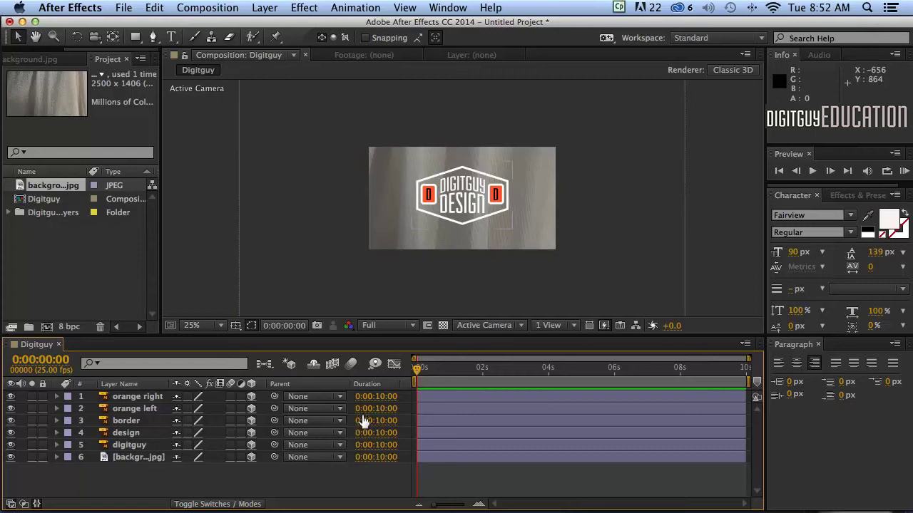
Switch the composition viewer to 2 Views - Horizontal to show the Top view beside Active Camera.
key("period")
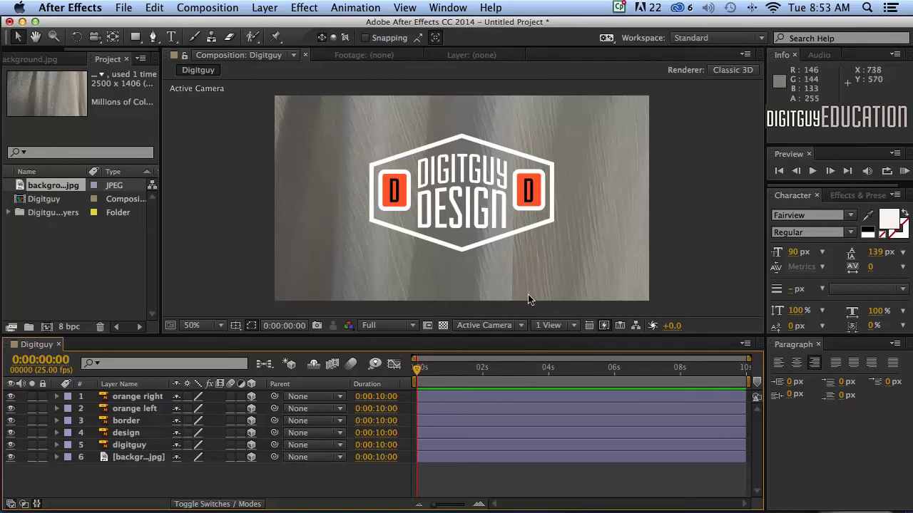
left_click(553, 326)
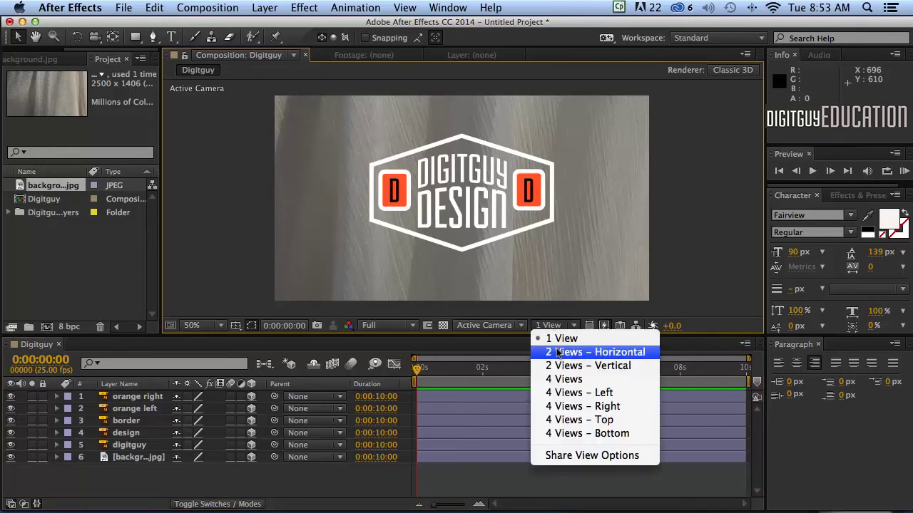
left_click(559, 352)
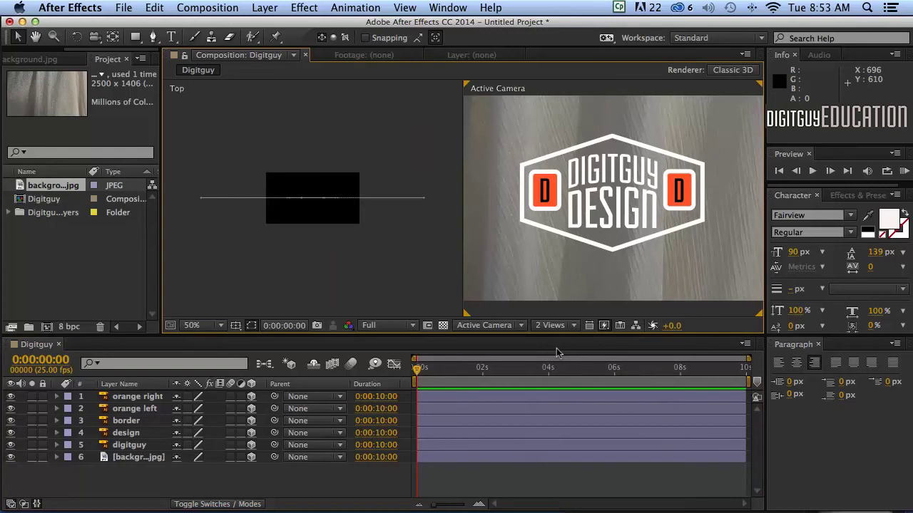
scroll(582, 287, "down", 8)
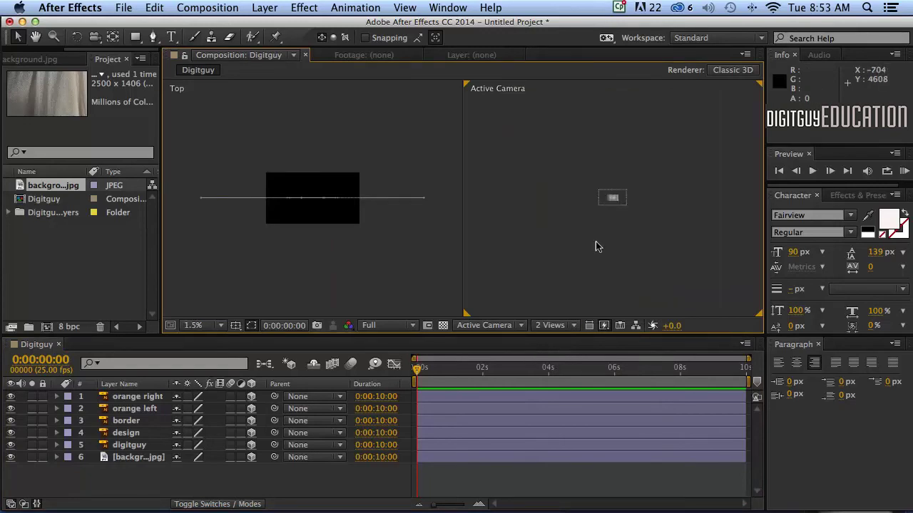
scroll(603, 230, "up", 6)
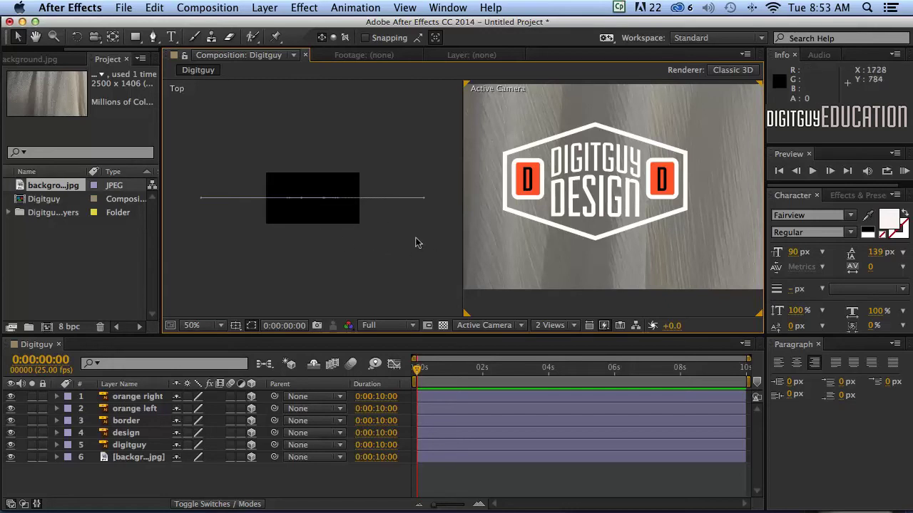
Select all six layers to compare their depth positions in the Top view, then clear the selection.
left_click(134, 396)
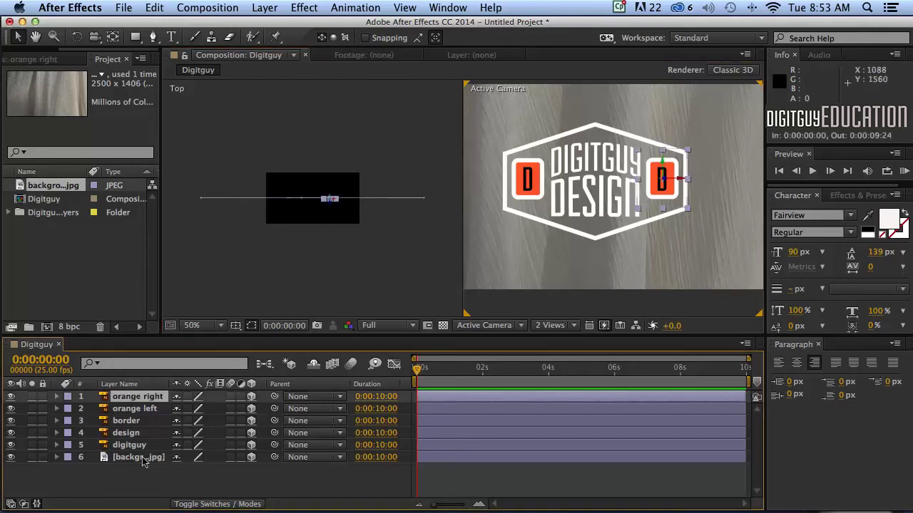
left_click(143, 457, "shift")
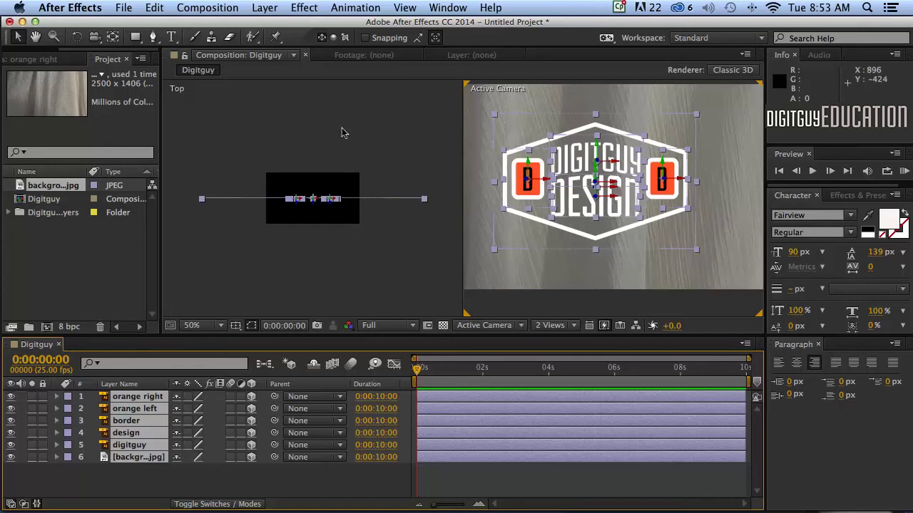
left_click(302, 254)
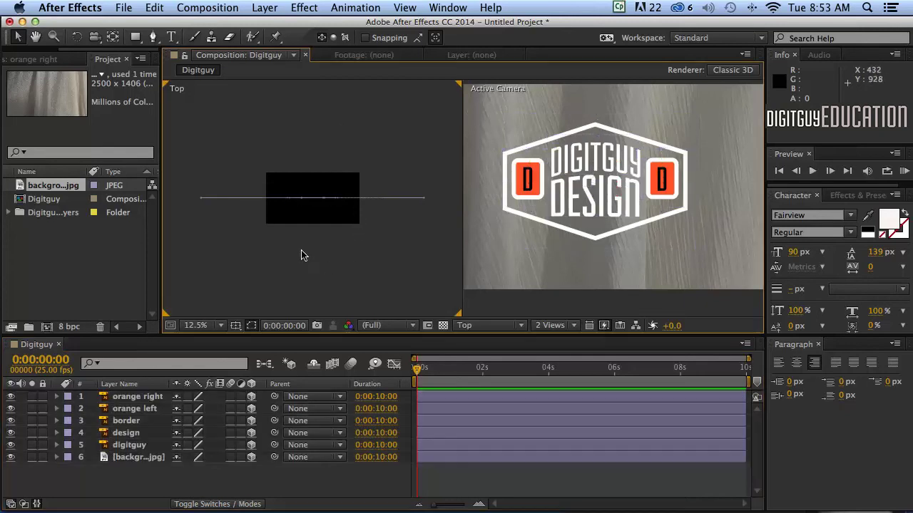
Set the background layer's Z position to 1000 and return the composition viewer to 1 View.
left_click(133, 456)
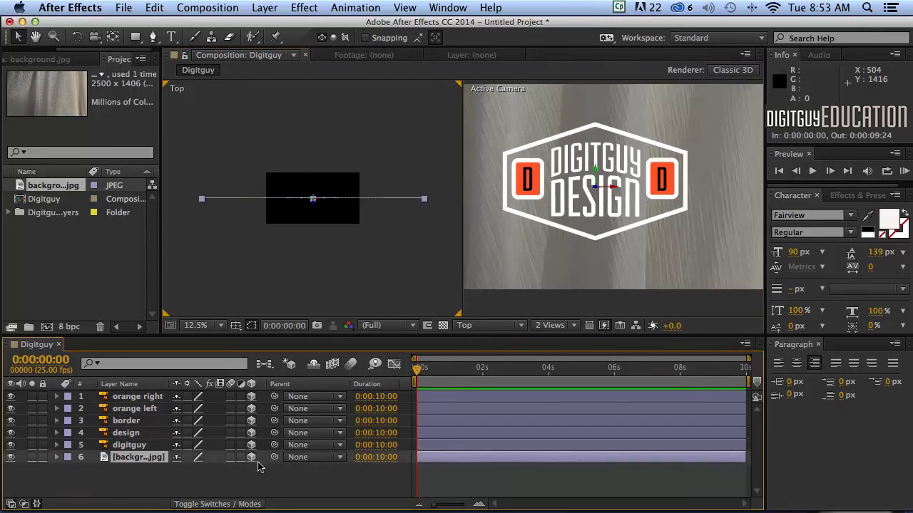
key("p")
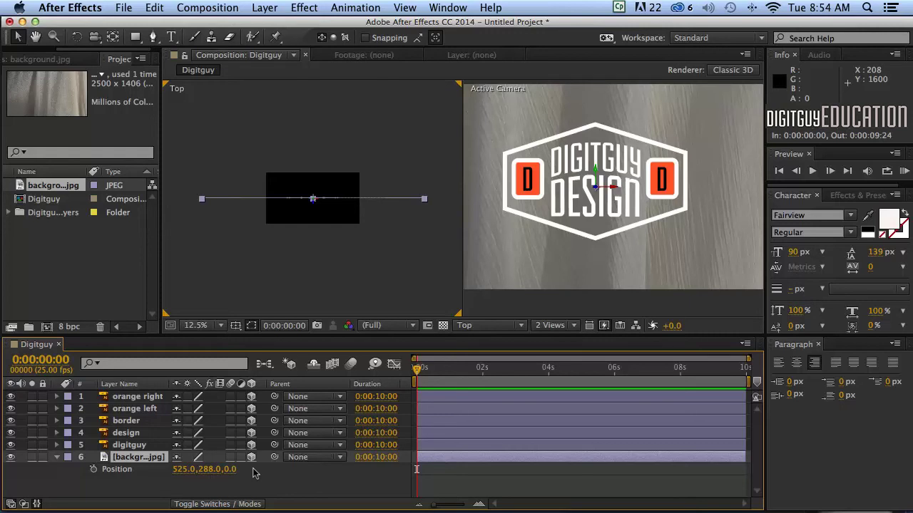
left_click(228, 467)
left_click(277, 484)
left_click_drag(225, 475, 372, 467)
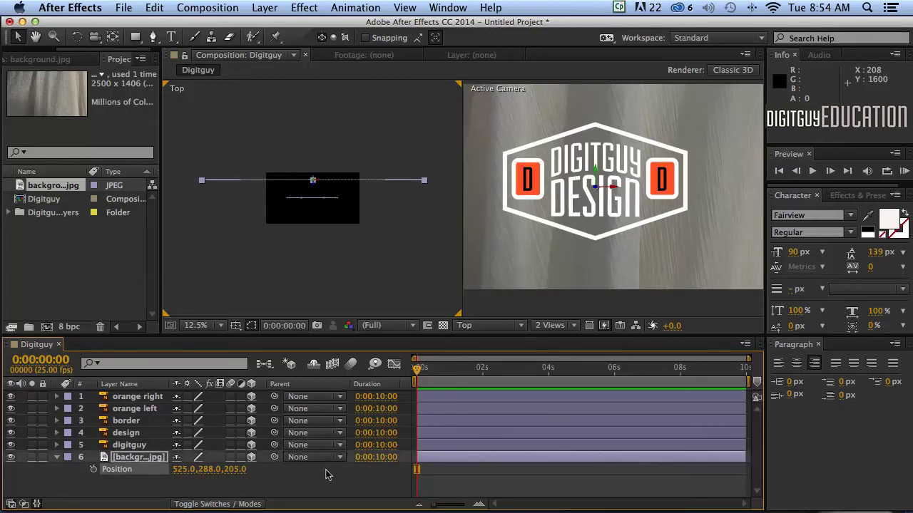
left_click_drag(230, 472, 368, 465)
mouse_move(228, 475)
left_mouse_down()
mouse_move(258, 469)
mouse_move(243, 471)
left_mouse_up()
left_click(238, 471)
type("1000")
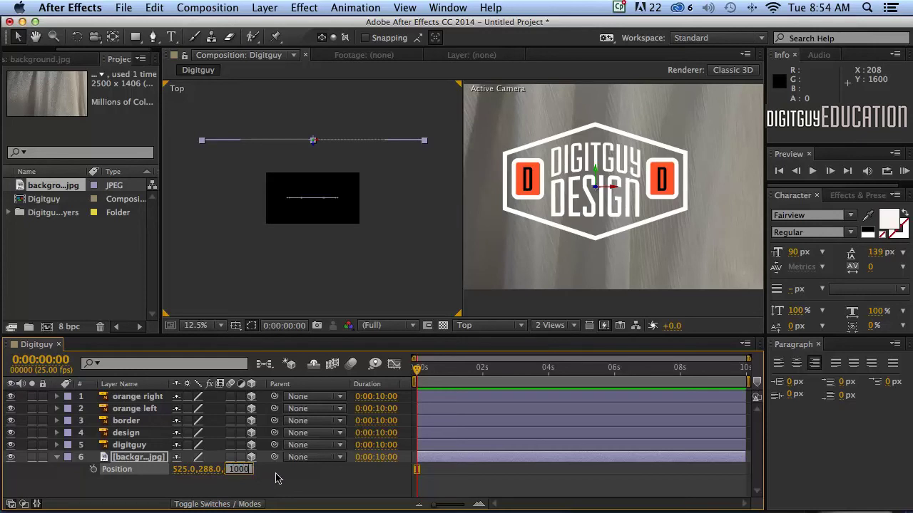
left_click(279, 480)
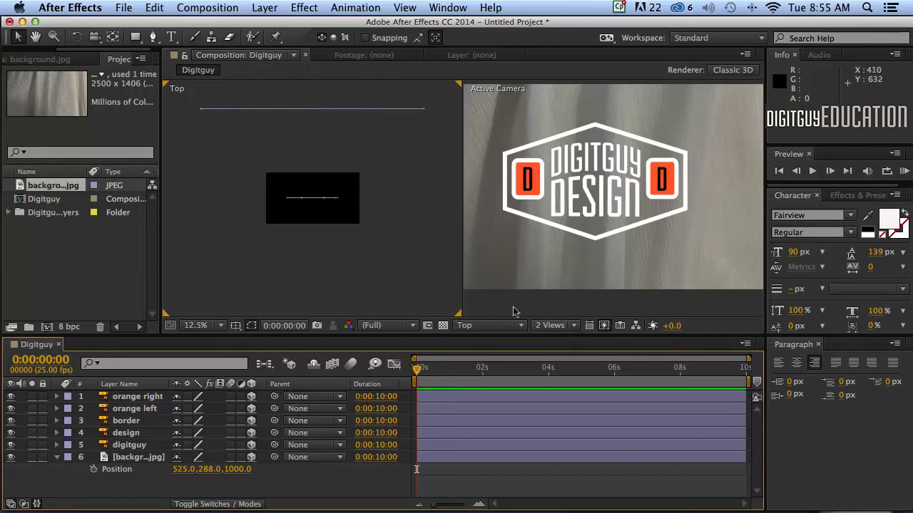
left_click(570, 325)
left_click(562, 339)
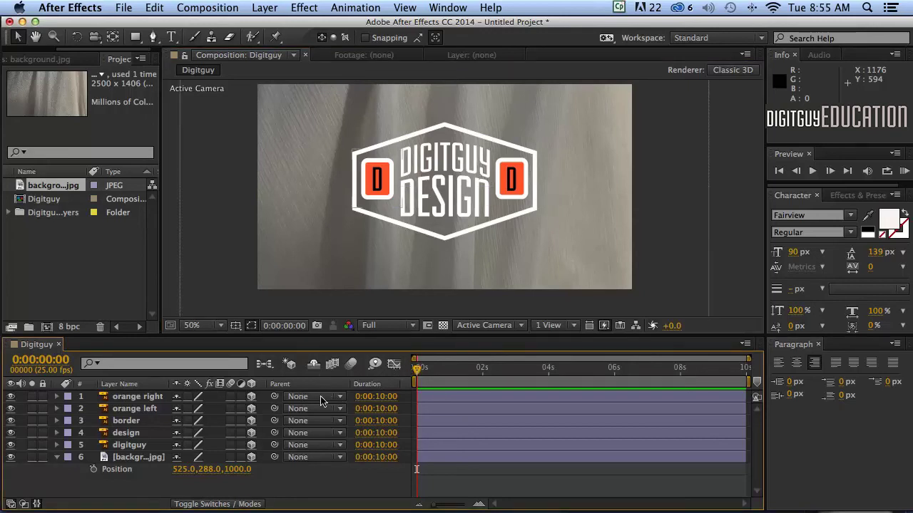
Lock the background layer and reveal the rotation properties of the five logo layers.
left_click(122, 398)
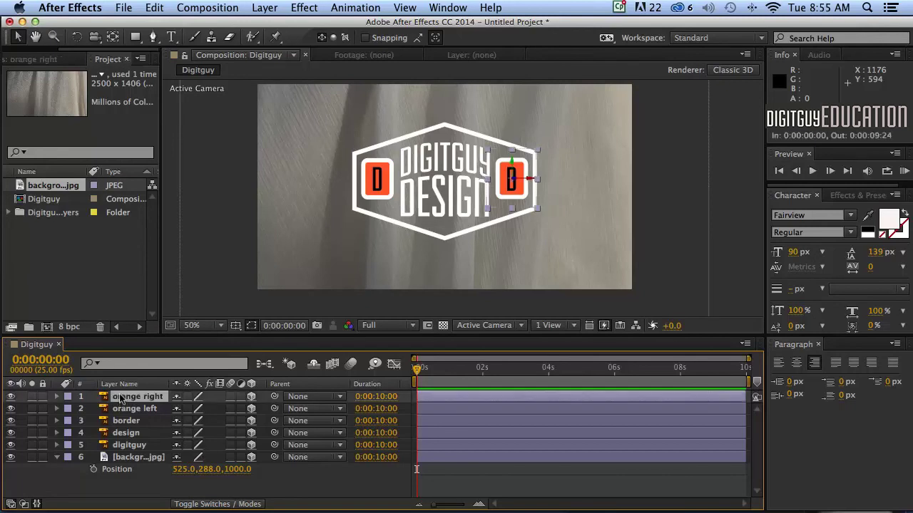
left_click(121, 445, "shift")
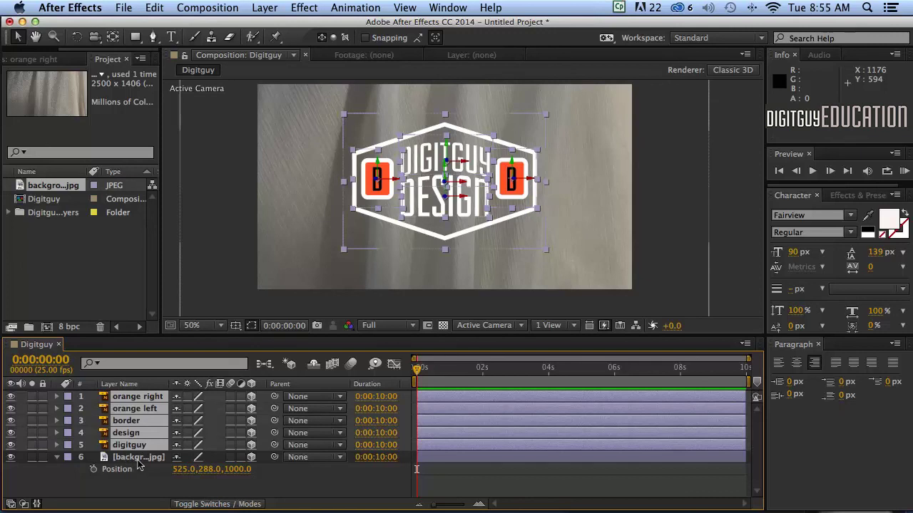
left_click(42, 457)
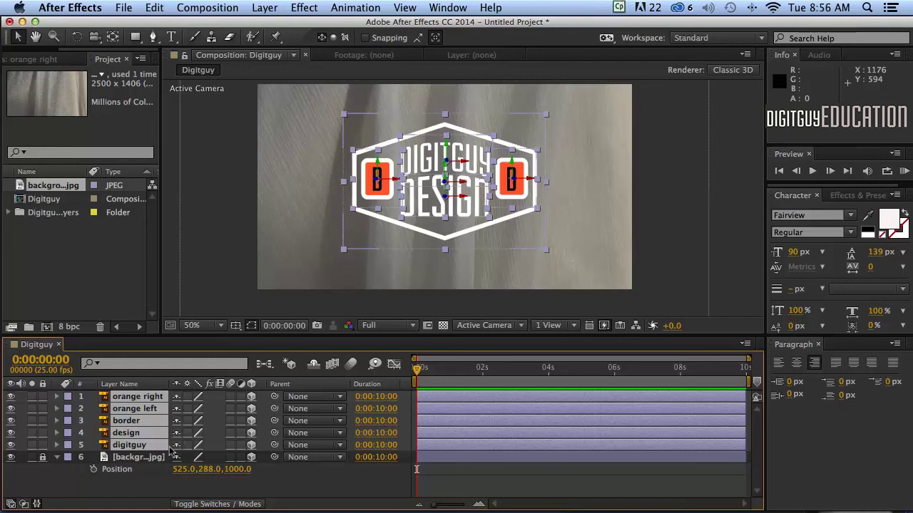
key("r")
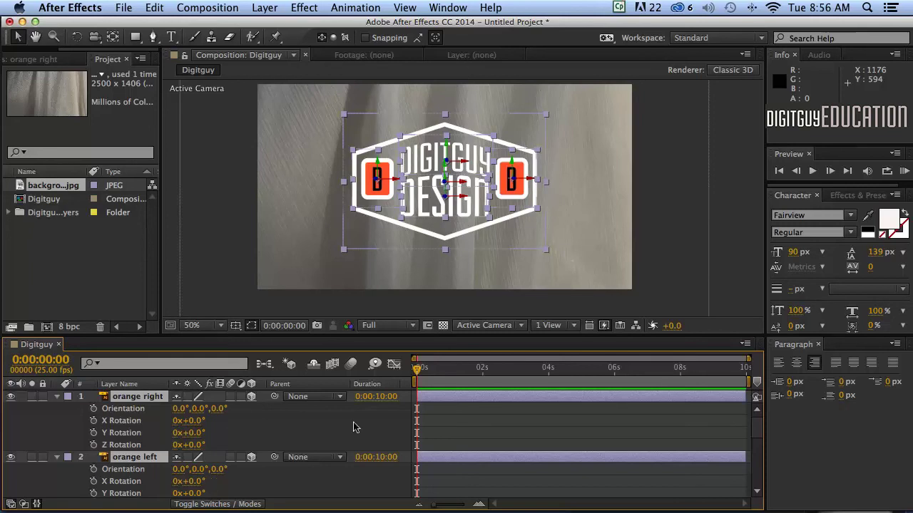
left_click(436, 424)
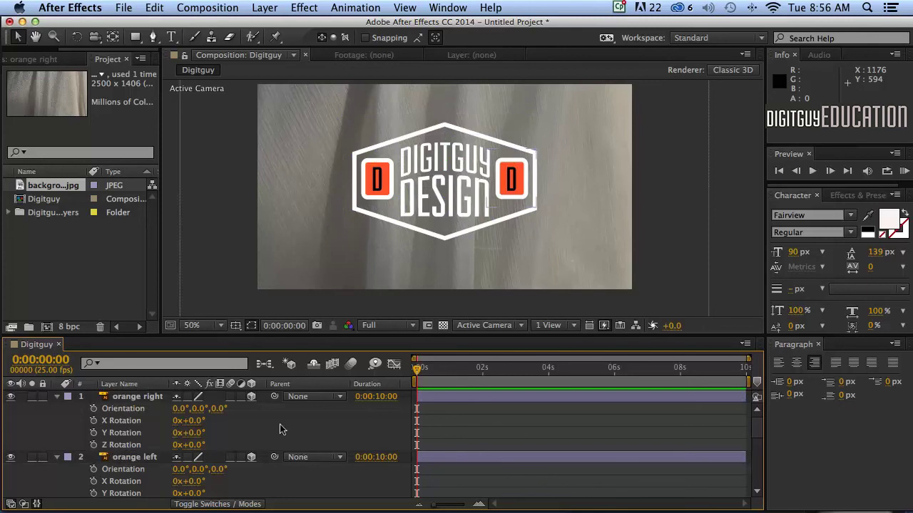
Maximize the timeline and add Y Rotation keyframes at 0:00:00:00 to all five logo layers.
left_click(134, 396)
key("super+a")
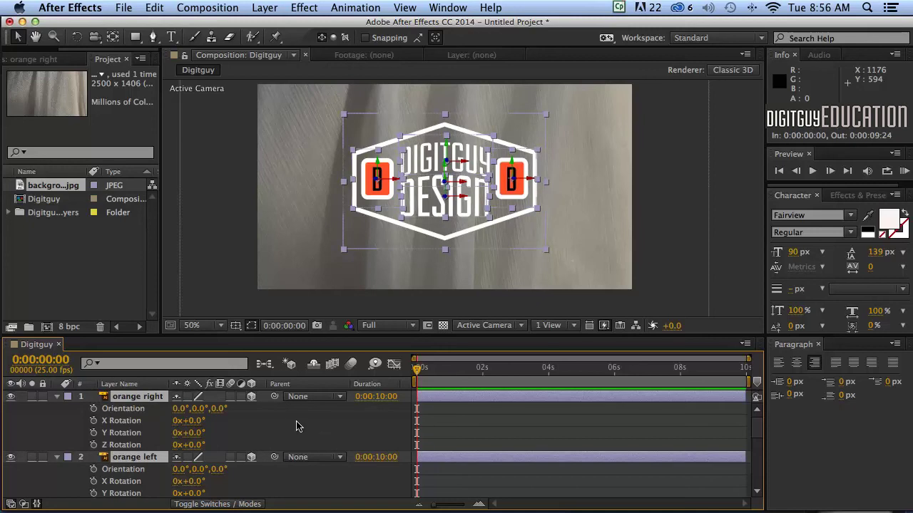
key("grave")
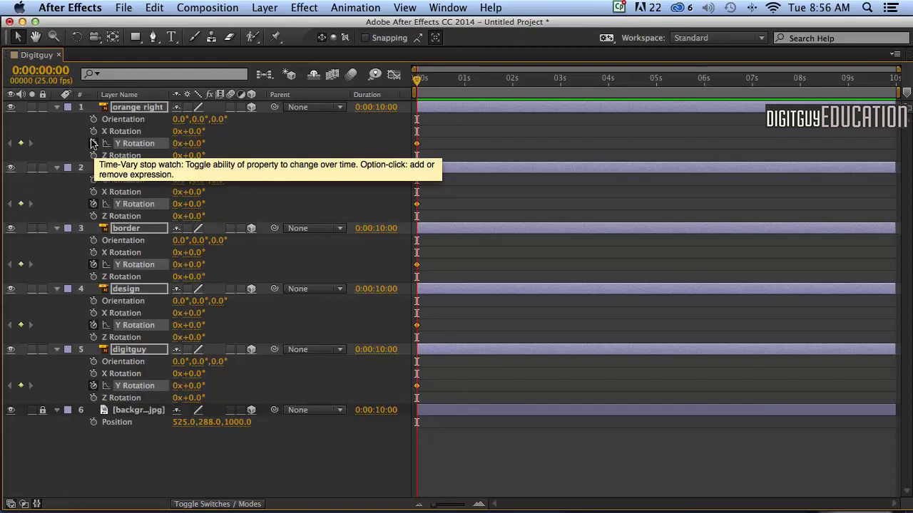
left_click(93, 143)
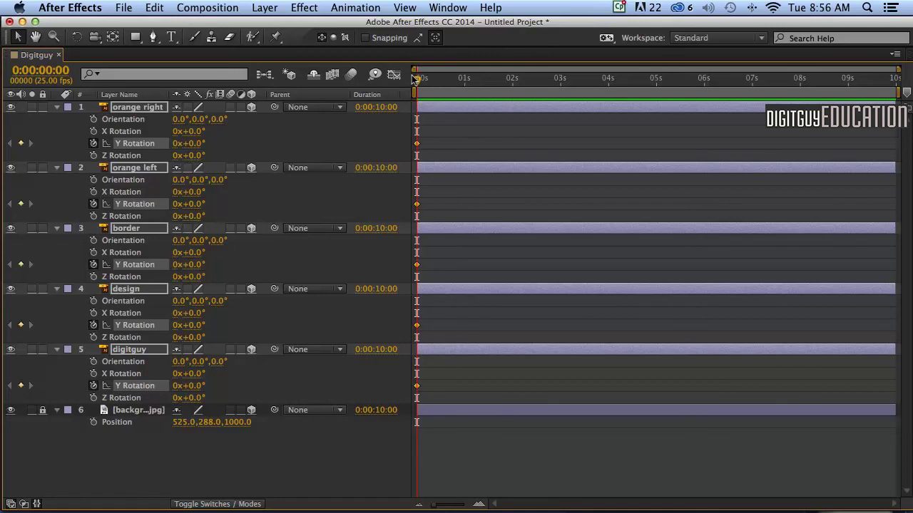
At 0:00:09:24, set Y Rotation to 2 revolutions for orange right and -2 revolutions for orange left.
left_click_drag(414, 78, 895, 80)
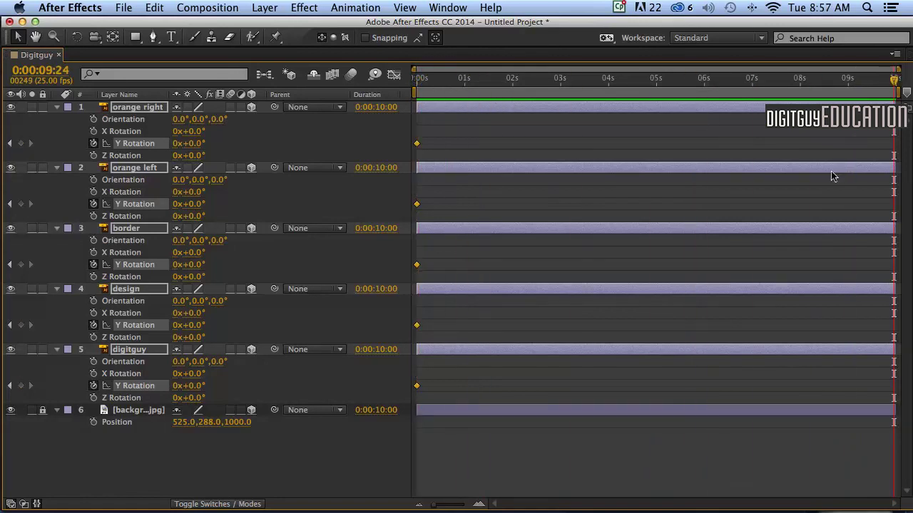
left_click(227, 145)
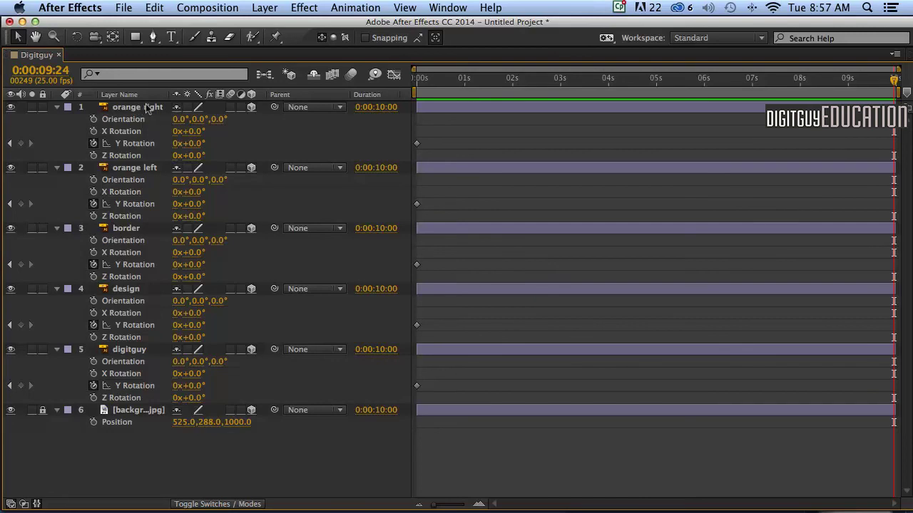
left_click(173, 144)
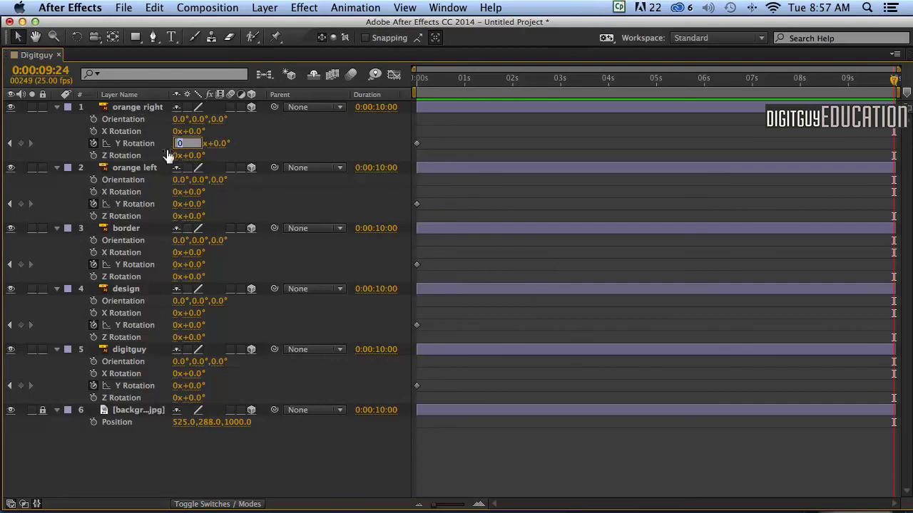
type("2")
key("Return")
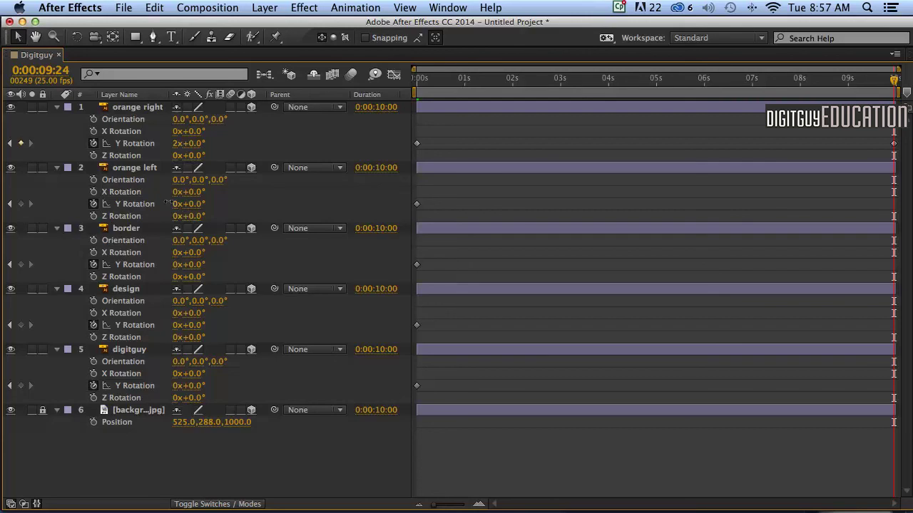
left_click(176, 204)
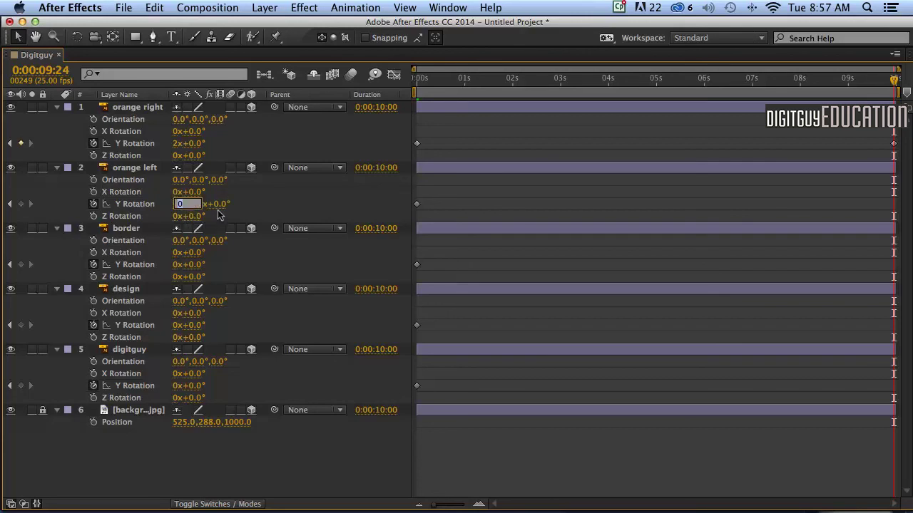
type("-2")
key("Return")
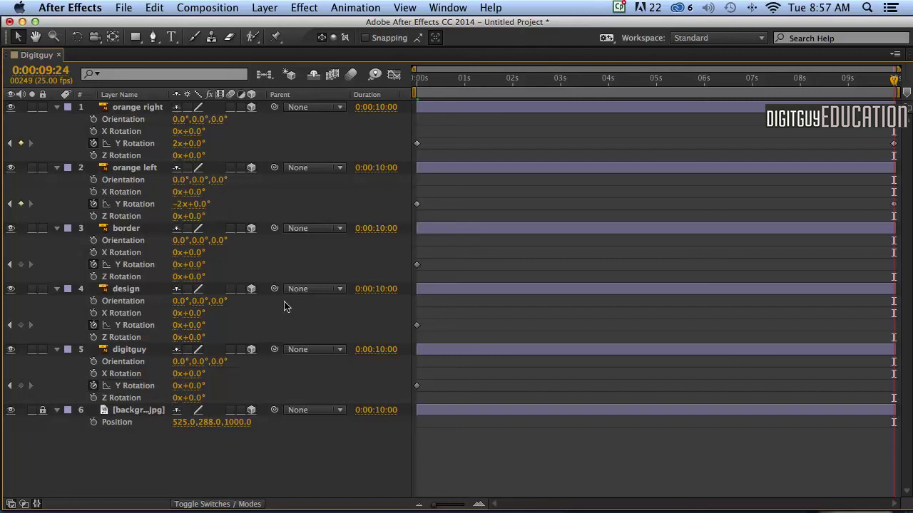
At 0:00:09:24, set Y Rotation to 2 revolutions for border and design, and -2 revolutions for digitguy.
left_click(176, 265)
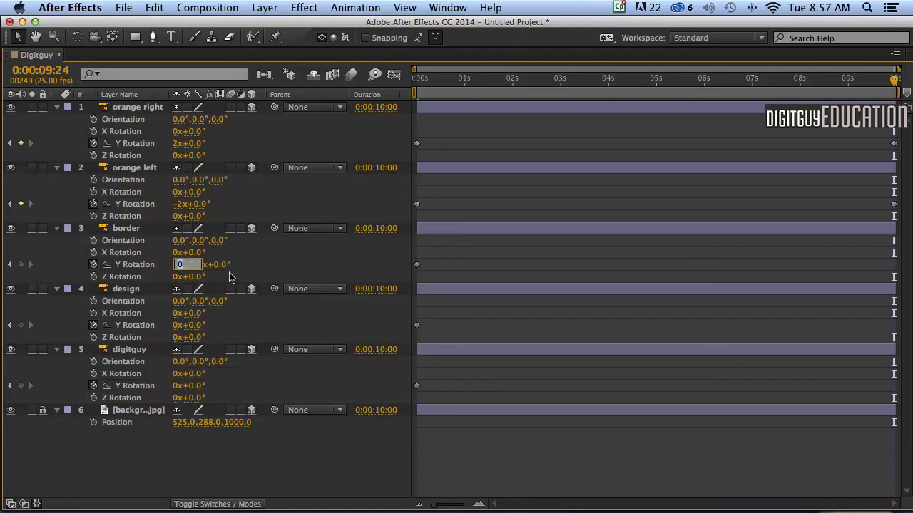
type("2")
key("Return")
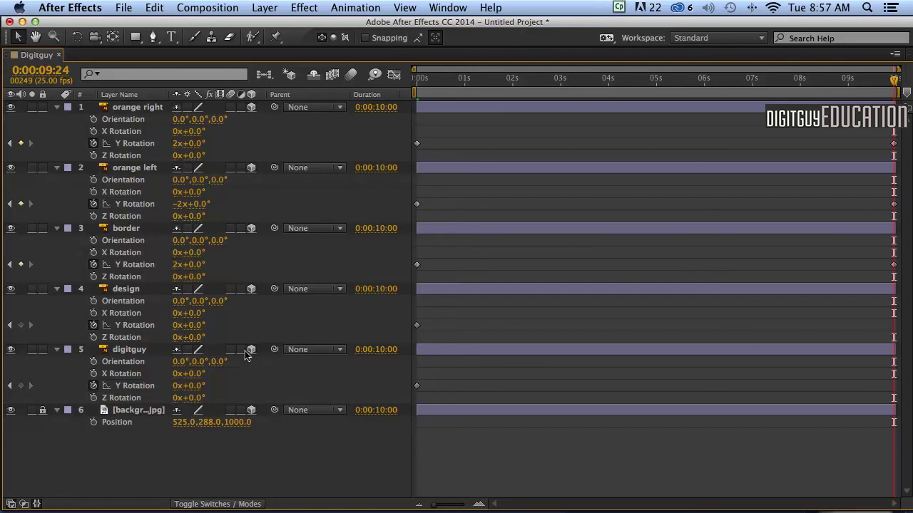
left_click(177, 325)
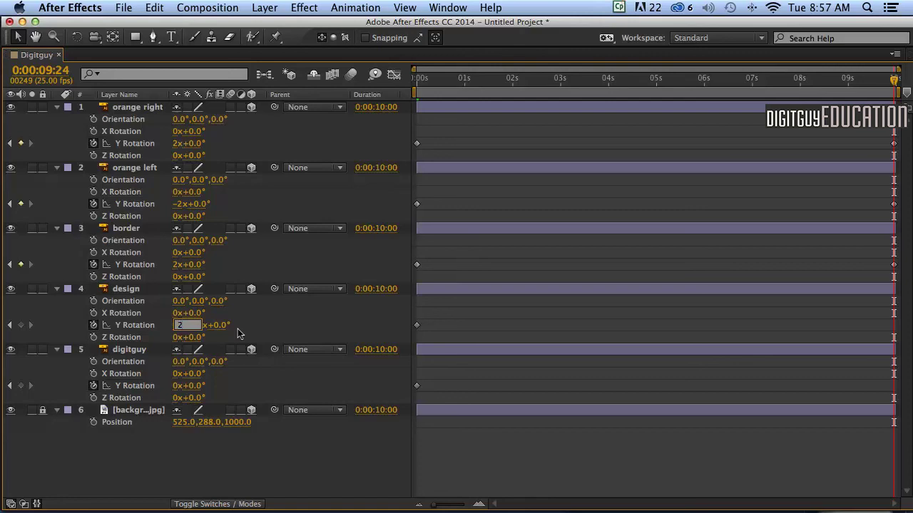
key("Return")
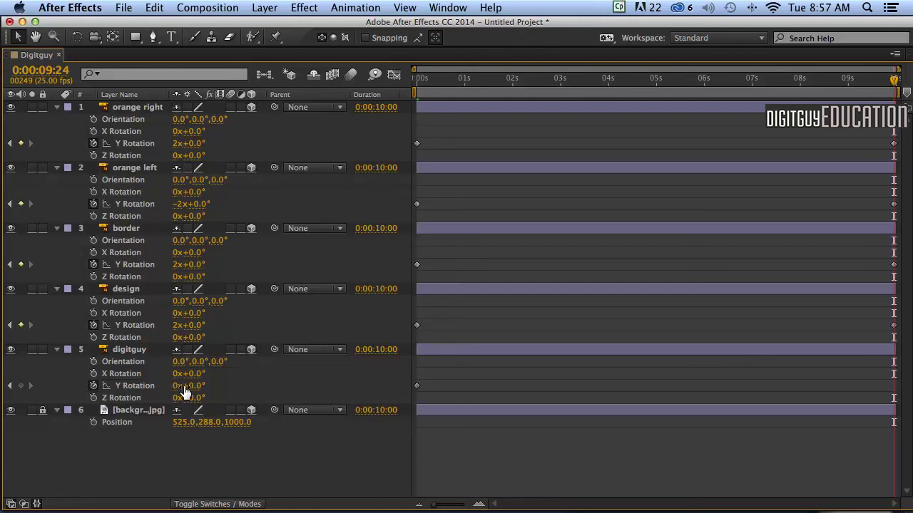
left_click(178, 386)
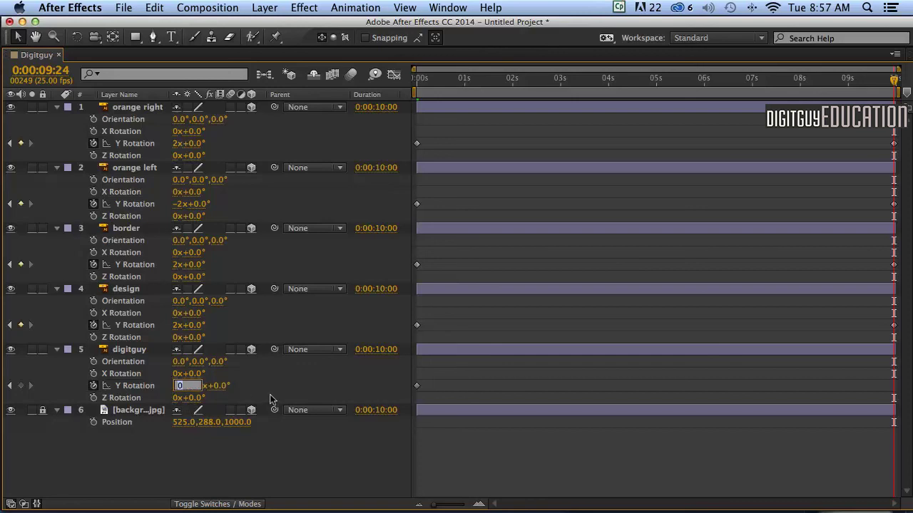
type("-2")
key("Return")
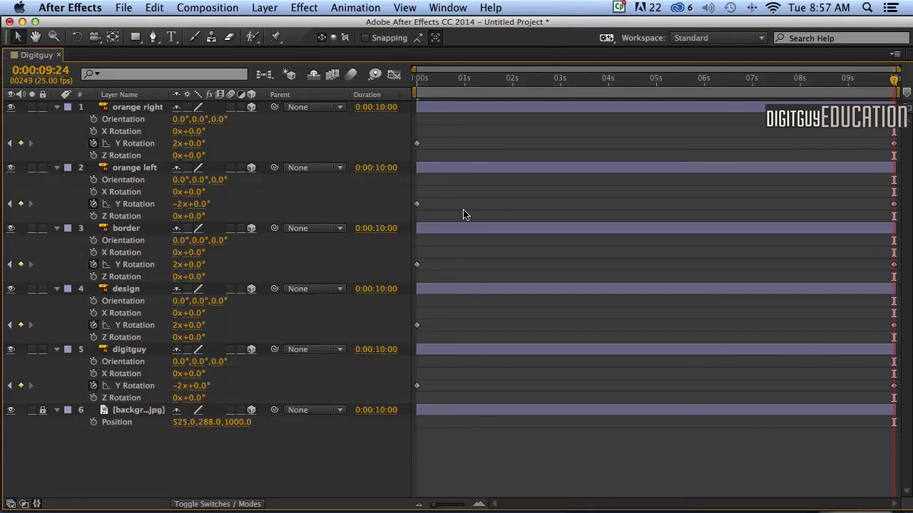
Restore the full workspace layout and run a RAM preview of the rotating logo layers.
key("grave")
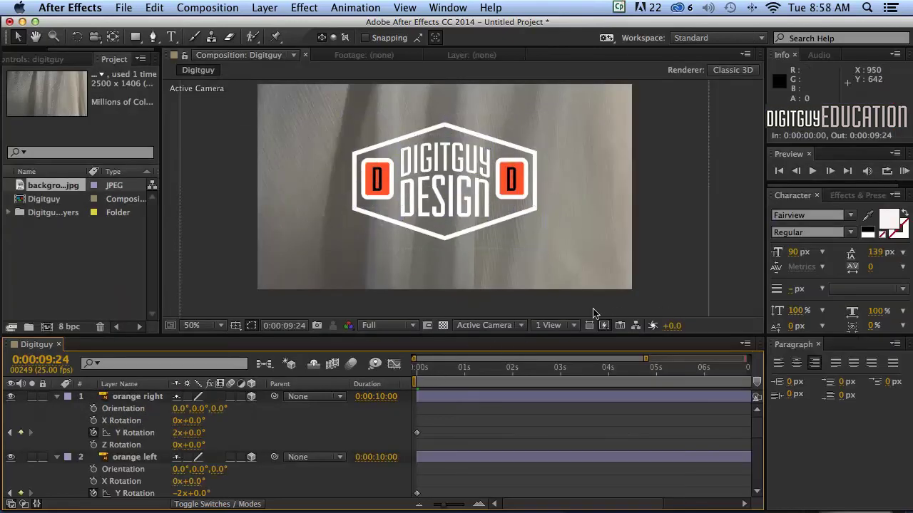
left_click(904, 171)
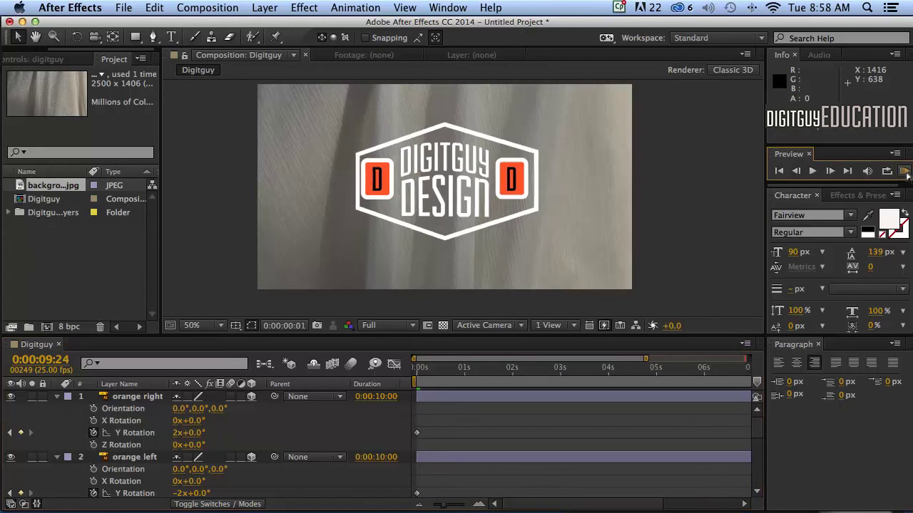